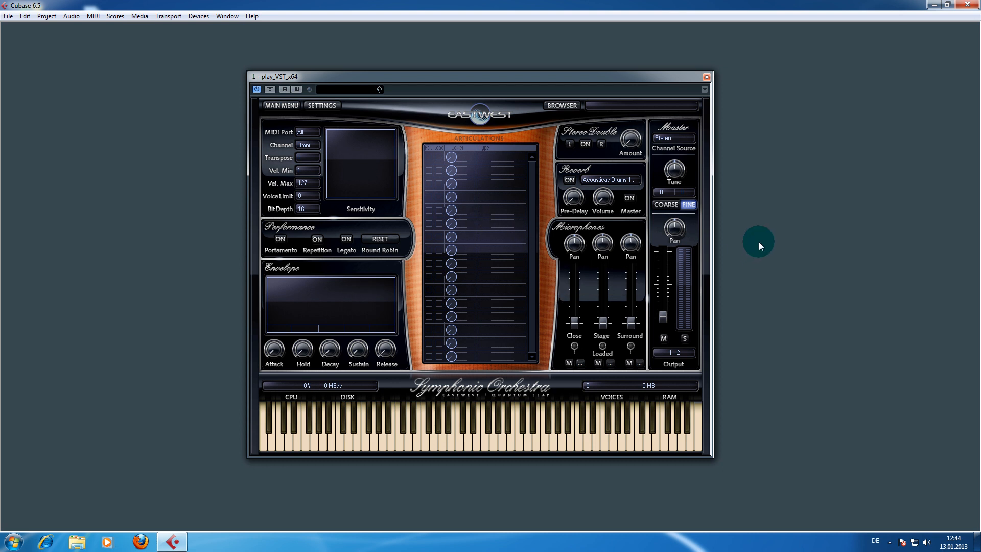
- Open the browser and load the Gold Instruments > Gold Strings > 10 Violas > 2 Short patch VAS Stac RR x4, playing a test note
click(772, 230)
click(561, 108)
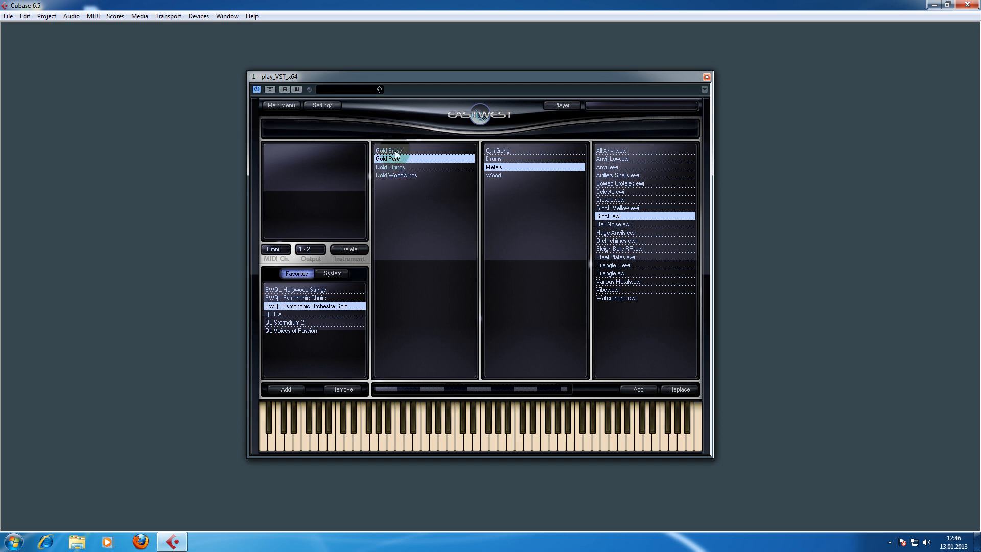
click(388, 167)
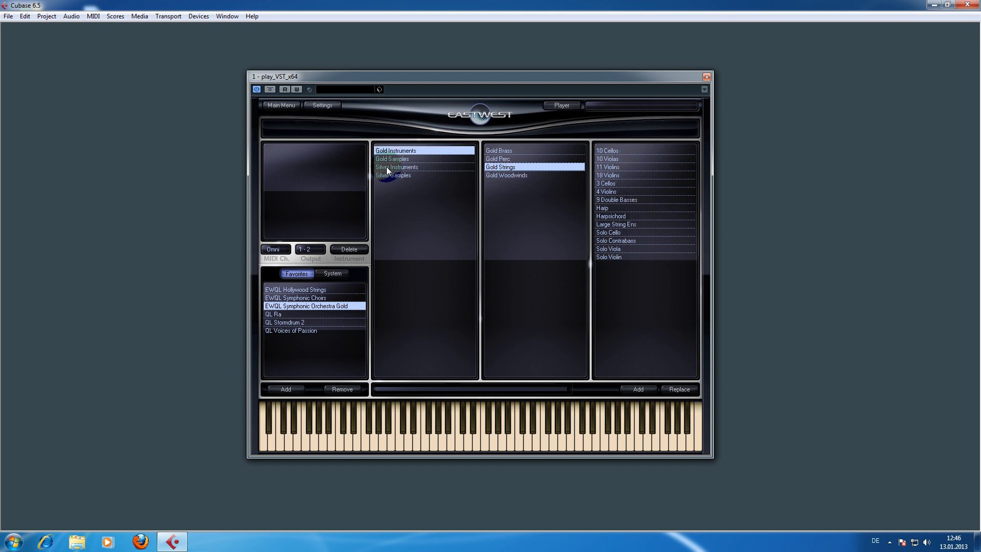
click(394, 150)
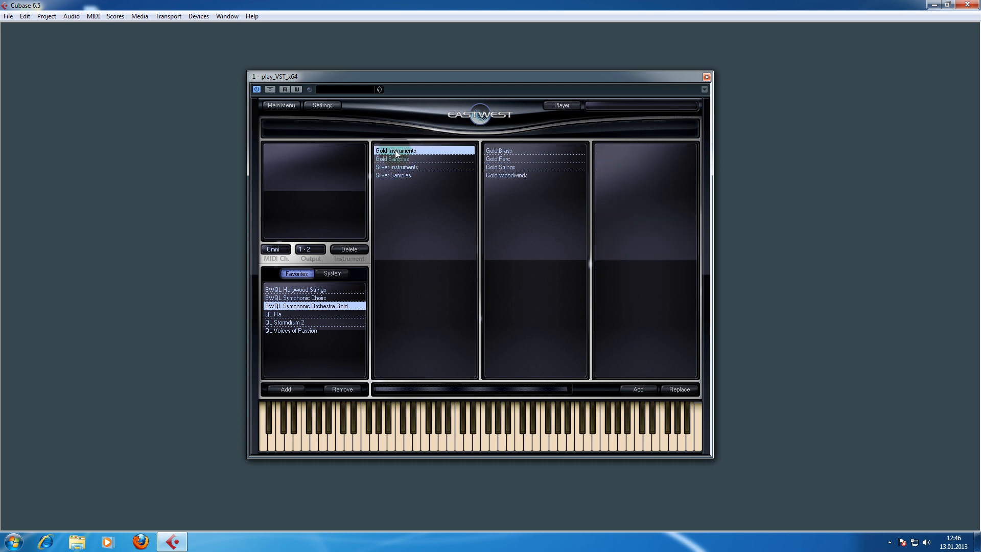
click(392, 157)
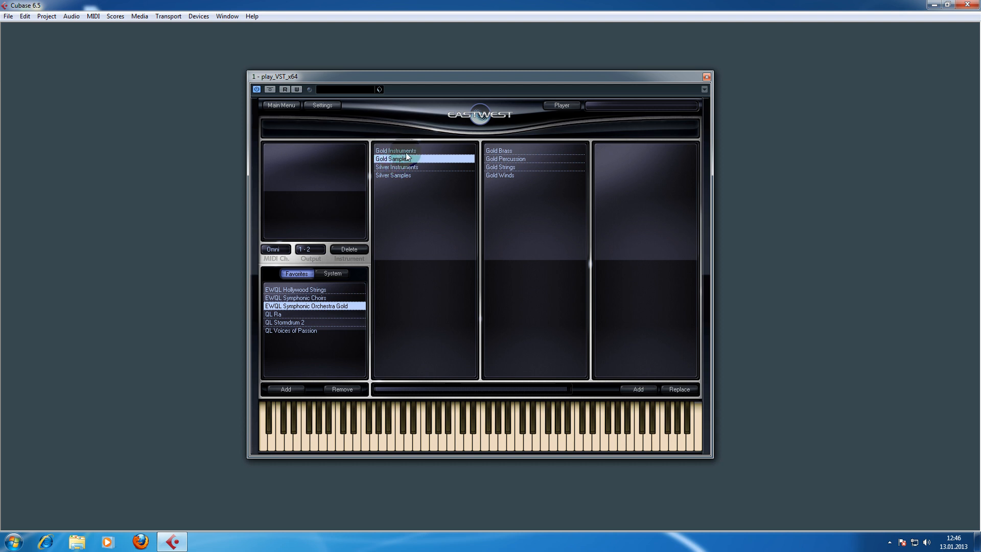
click(383, 150)
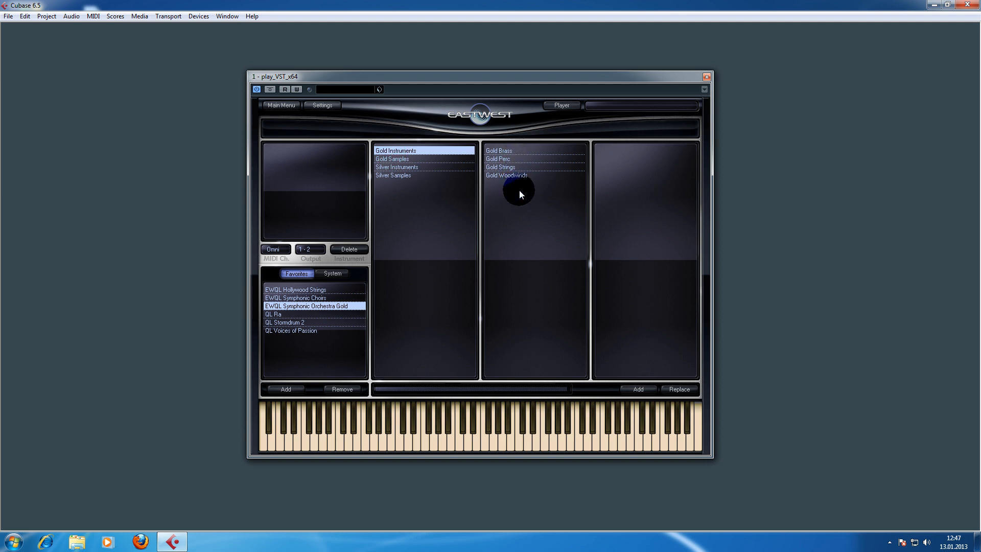
click(497, 169)
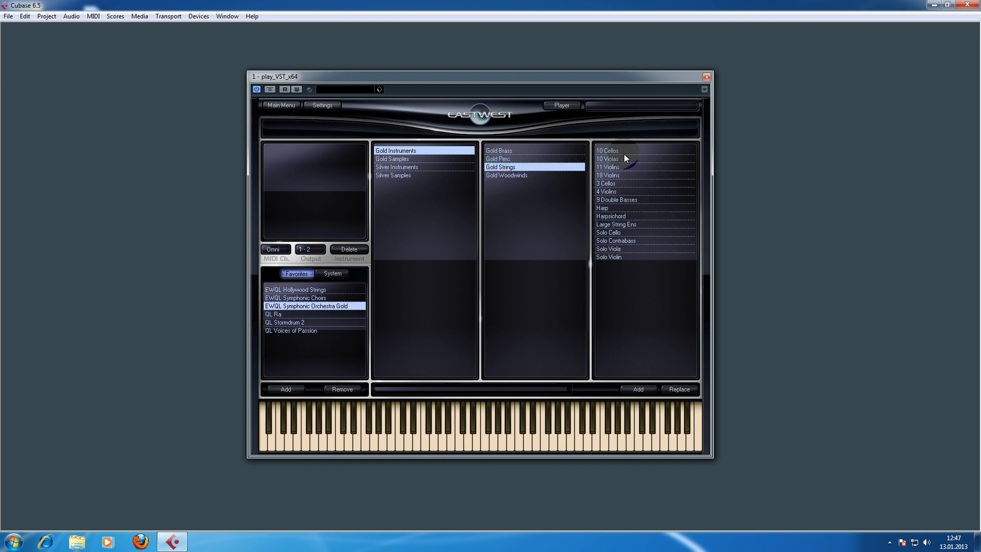
click(622, 174)
click(607, 159)
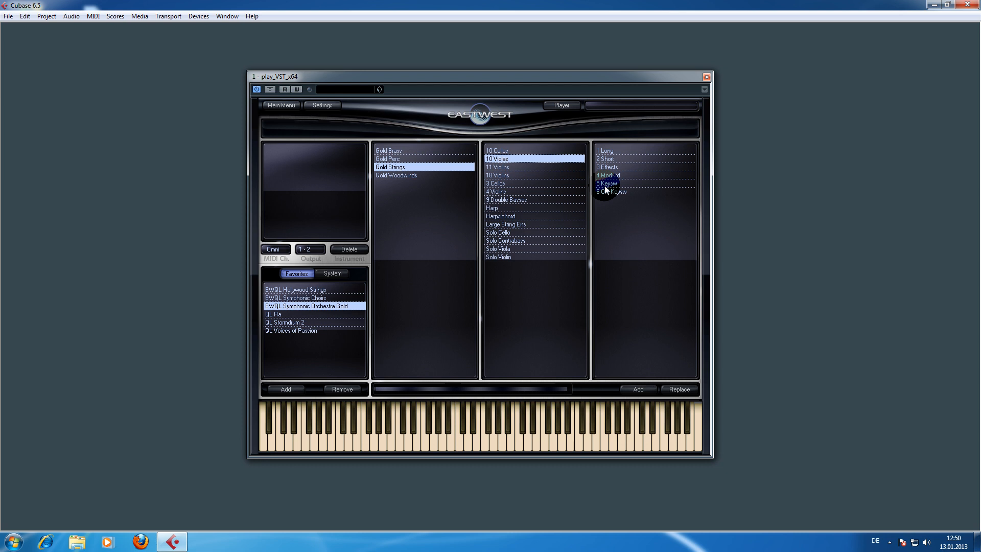
click(608, 158)
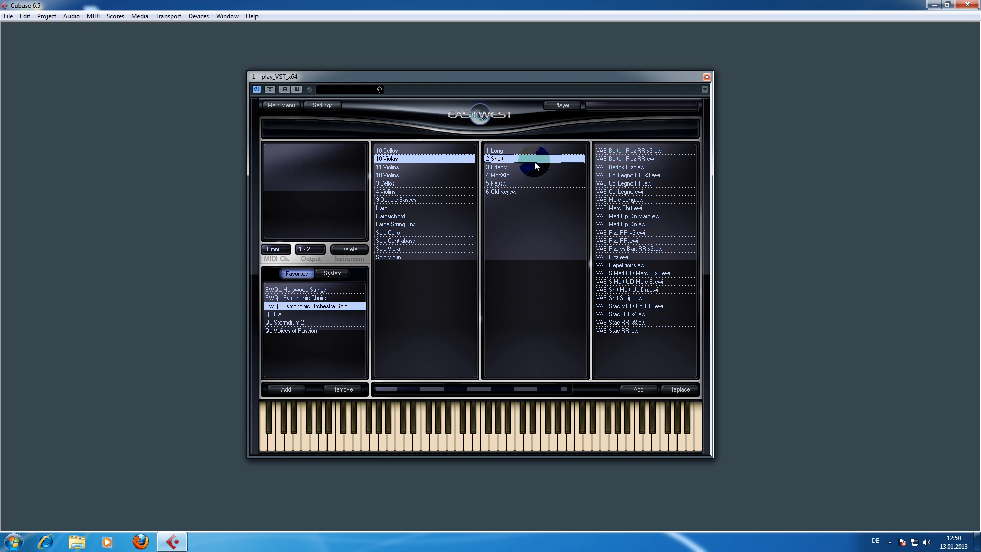
click(392, 161)
double_click(614, 314)
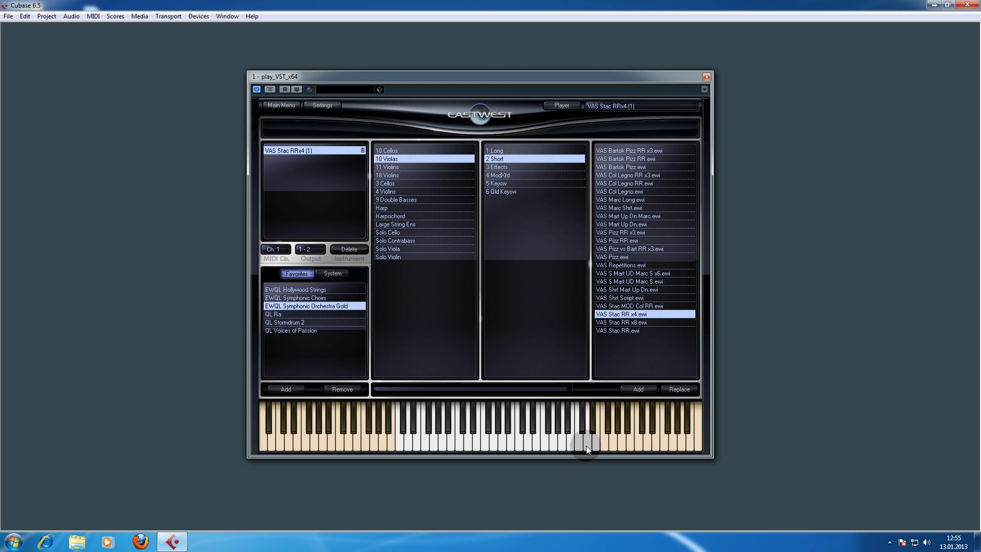
click(399, 448)
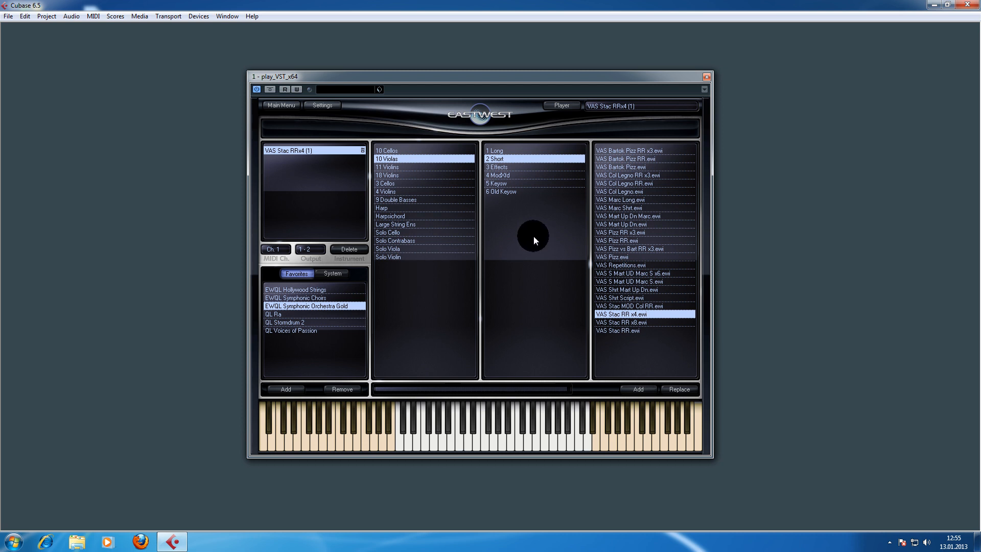
- Add the 10 Violas 5 Keysw patch VAS KS Master as an additional instrument alongside the current one
click(499, 187)
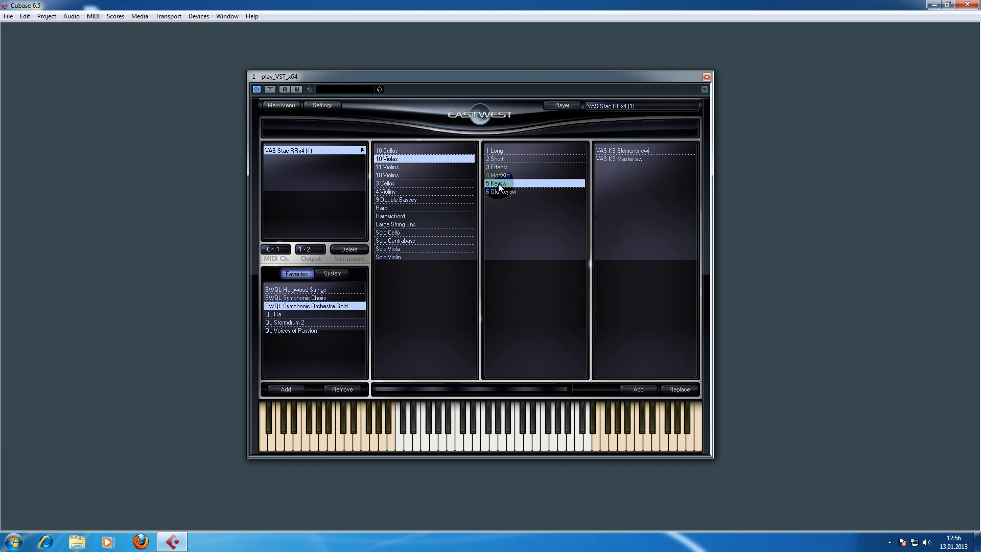
double_click(620, 160)
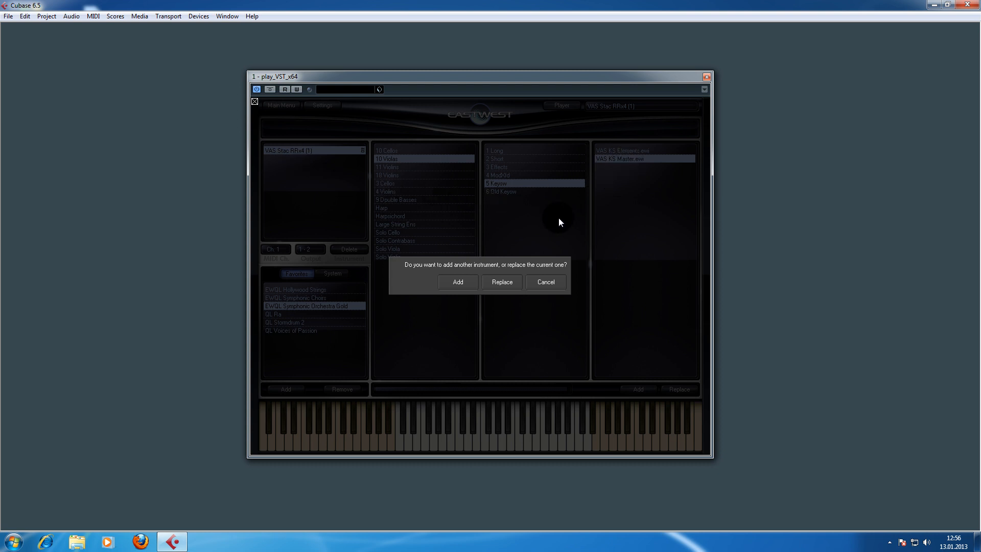
click(458, 283)
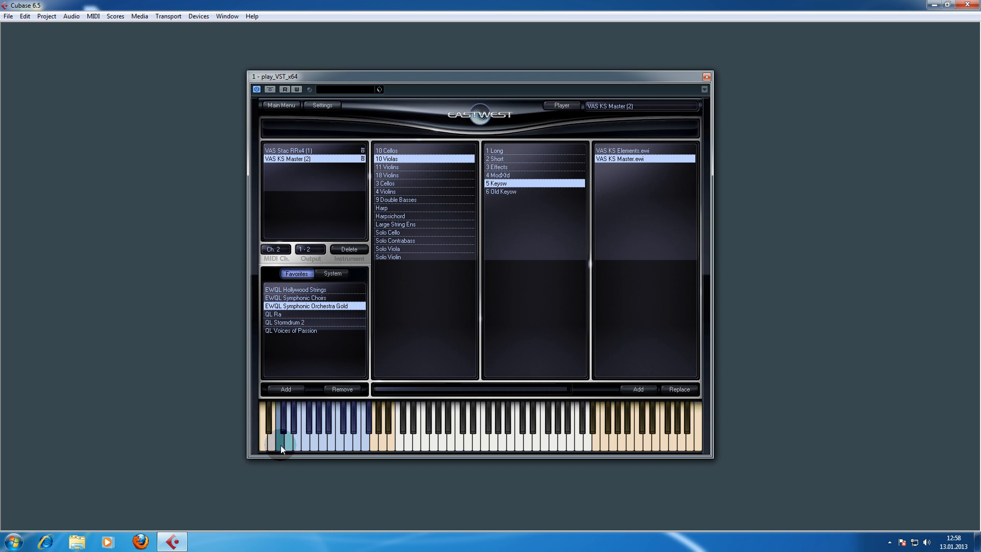
- Return to the player view and scroll through the KS Master's articulation list
click(559, 105)
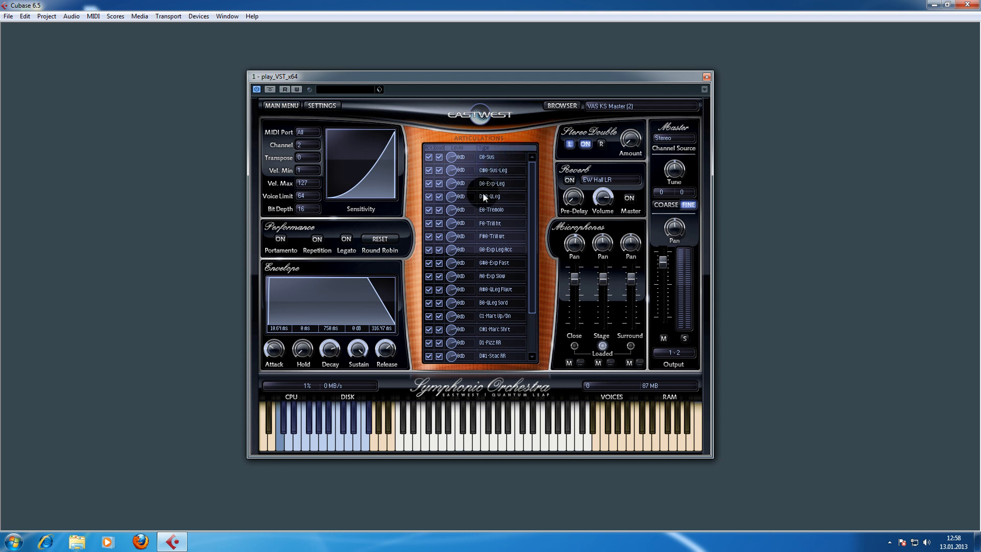
drag(532, 204, 533, 268)
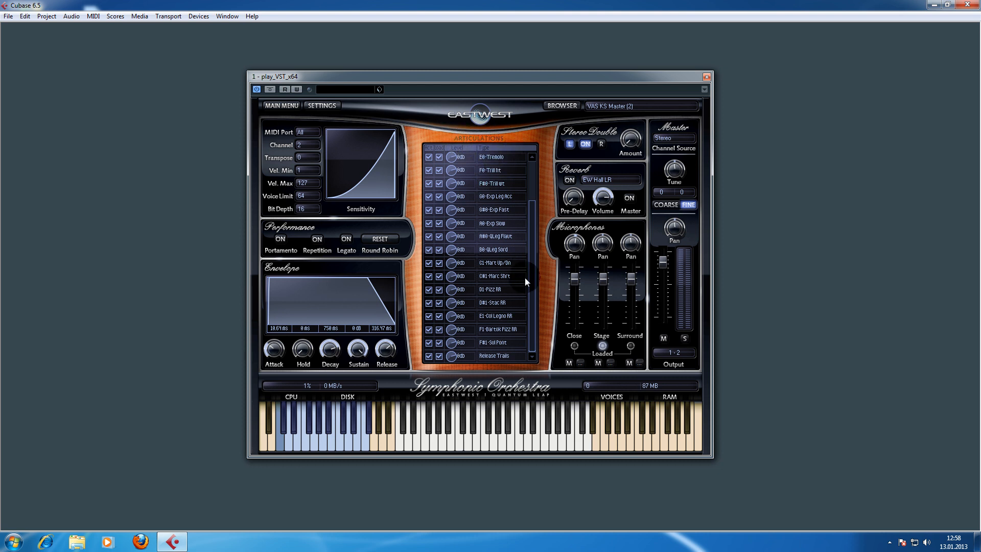
drag(534, 298, 532, 240)
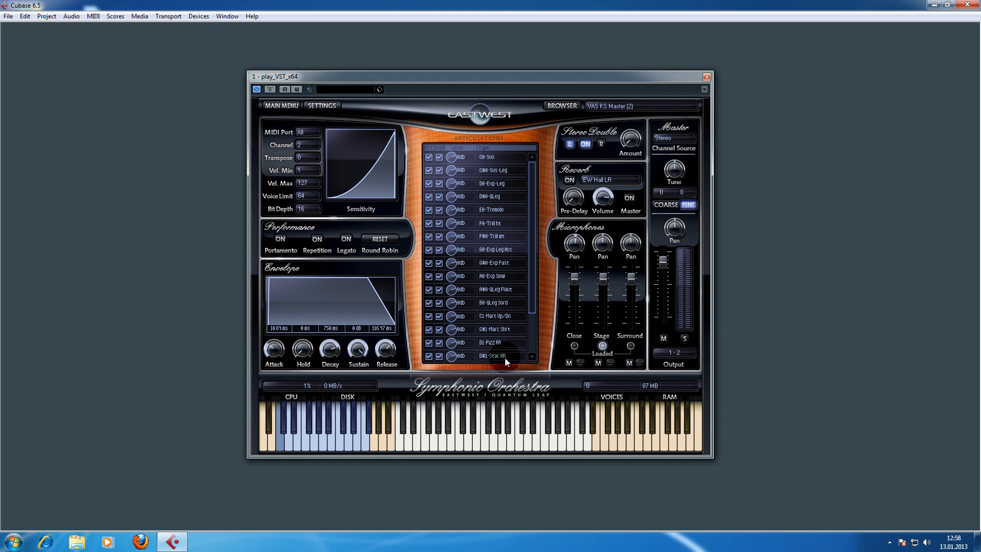
- Audition the keyswitch articulations by playing keys on the on-screen keyboard
click(348, 447)
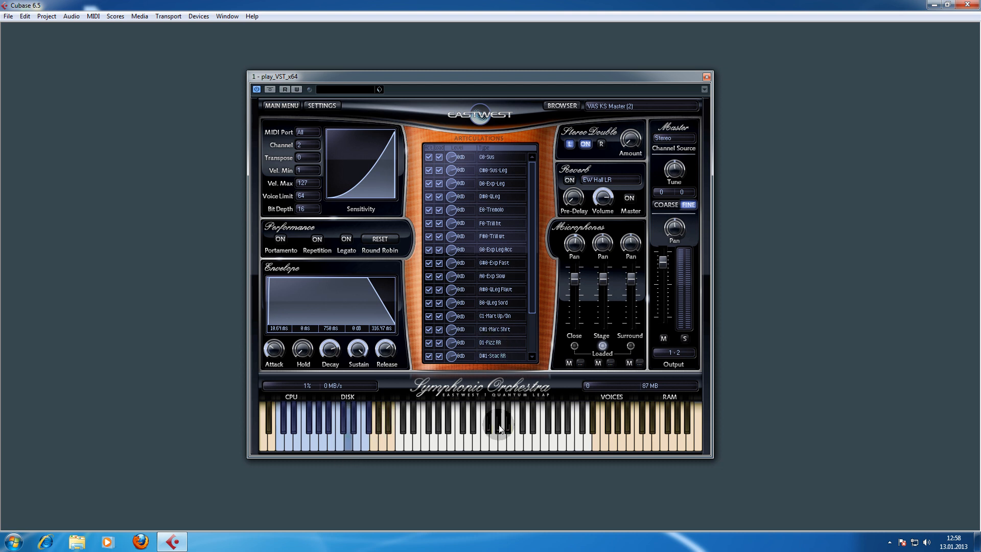
click(503, 447)
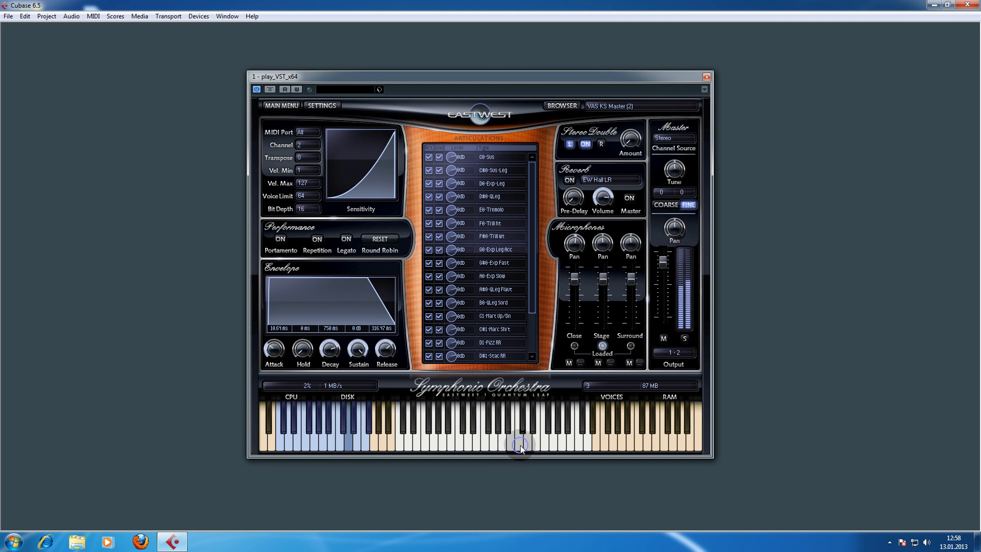
click(533, 445)
click(520, 445)
click(502, 446)
click(499, 447)
click(486, 443)
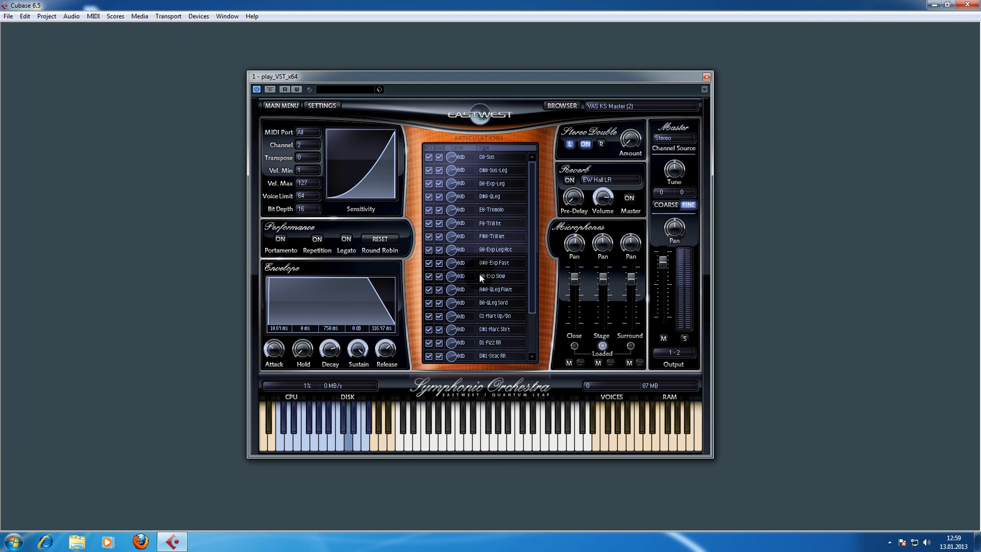
click(326, 443)
click(525, 449)
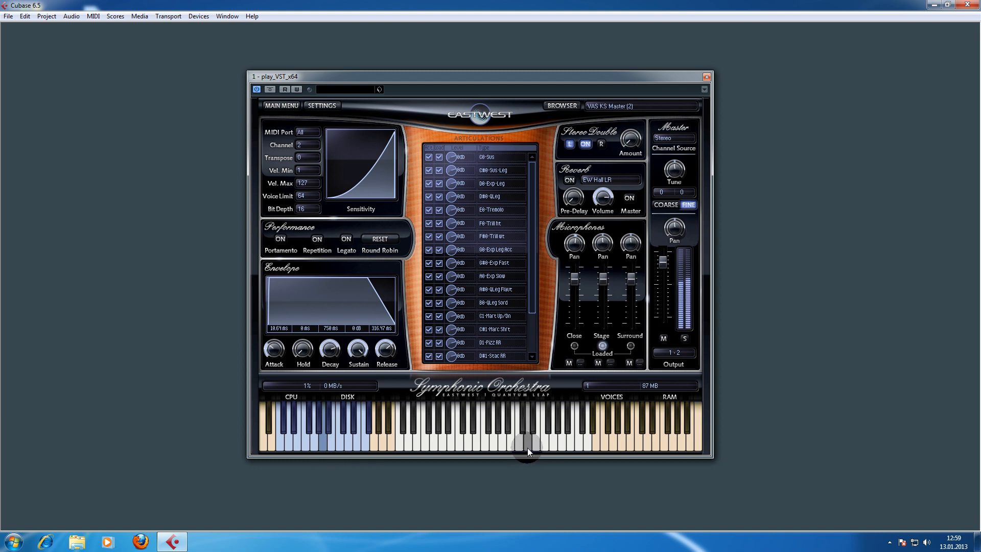
click(556, 446)
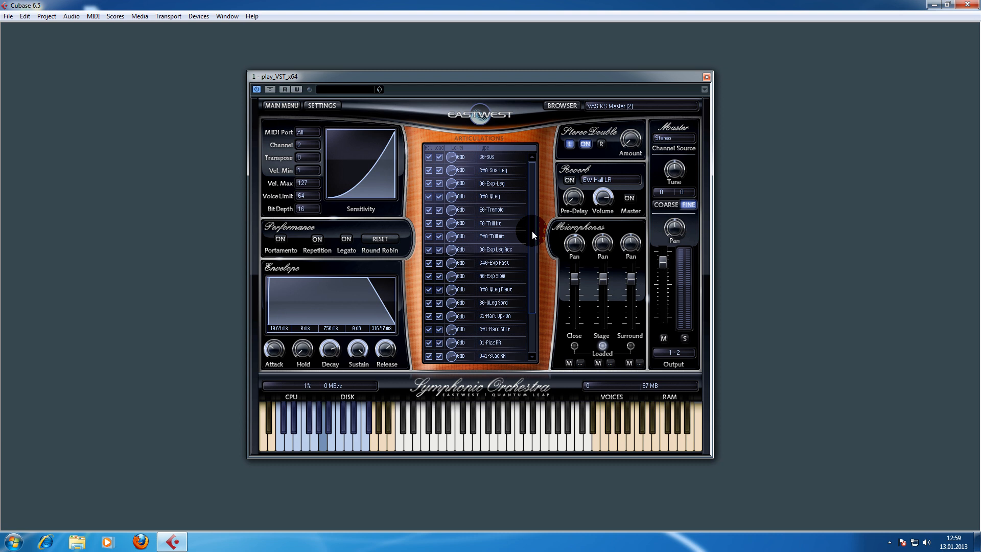
click(497, 445)
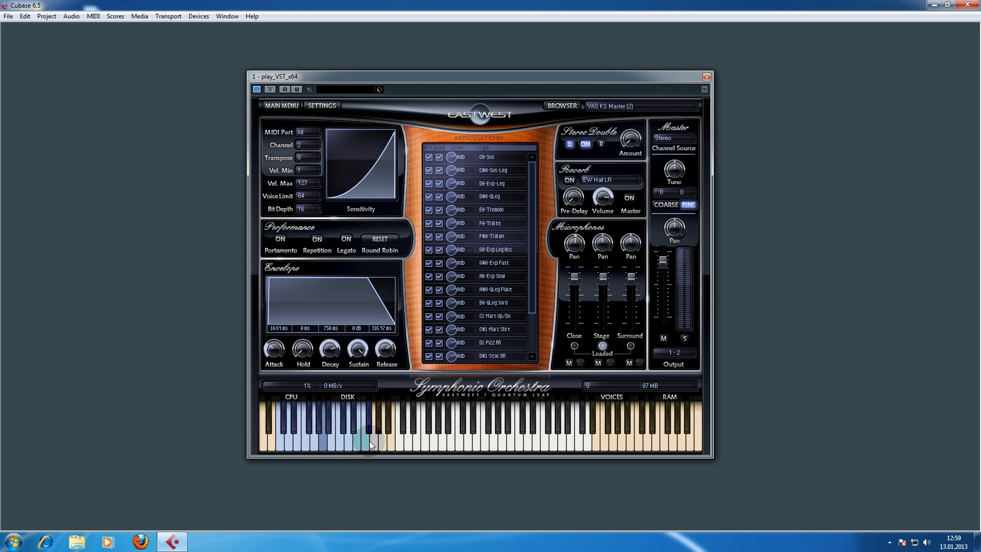
click(553, 292)
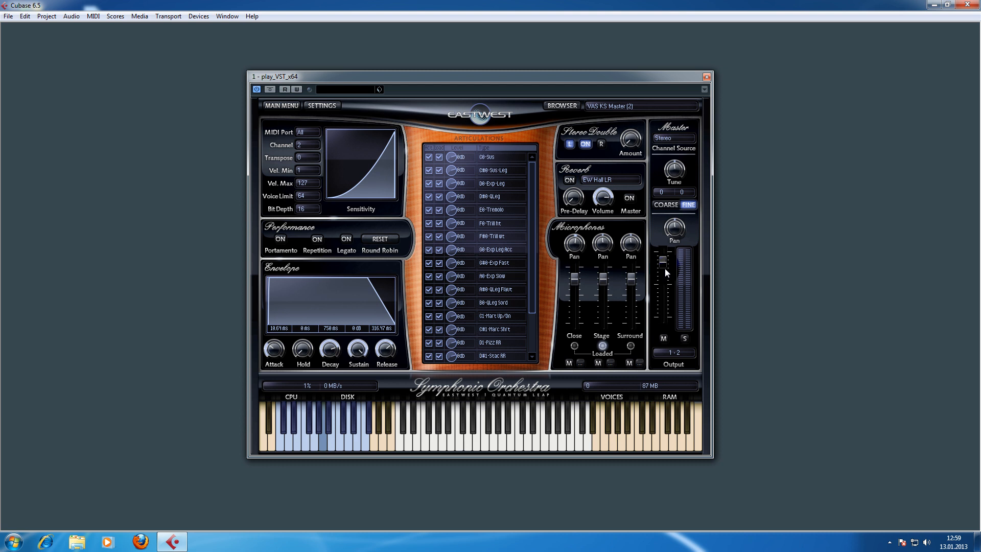
- Switch the displayed instrument to VAS Stac RRx4 (1) and back to VAS KS Master (2)
click(625, 107)
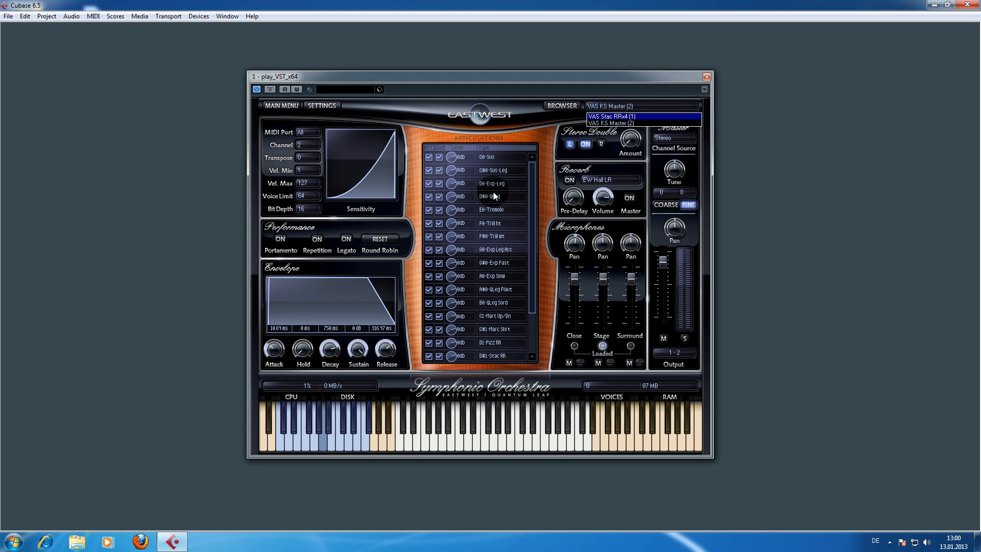
click(604, 117)
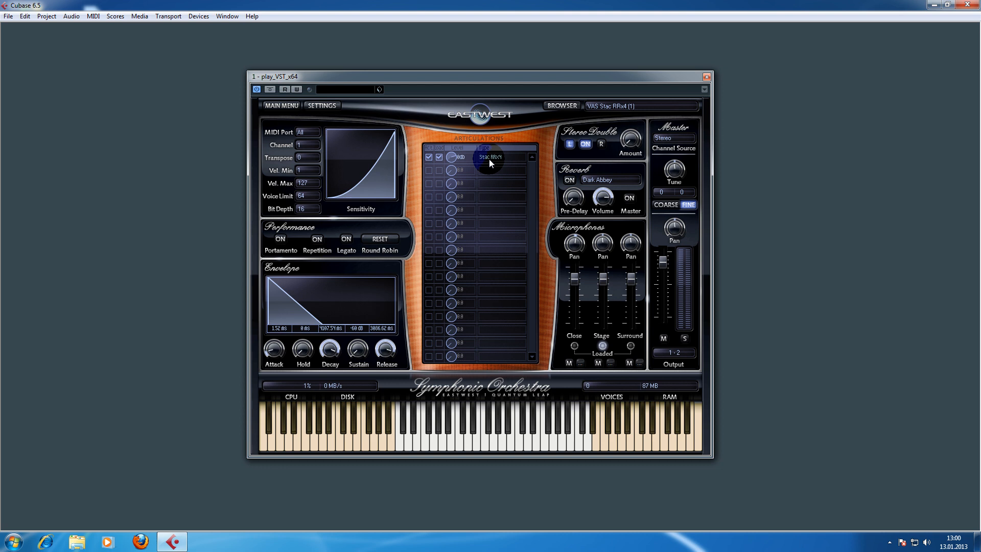
click(609, 105)
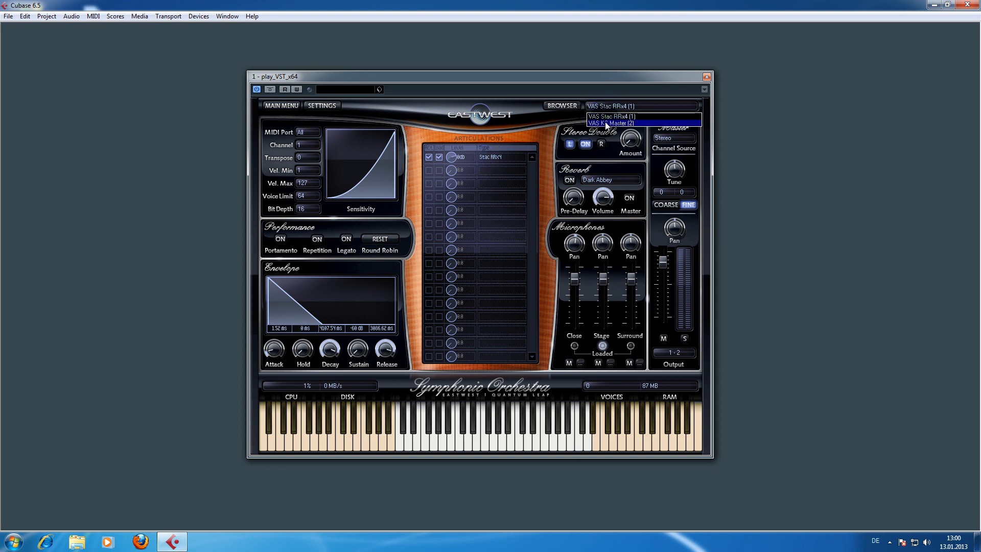
click(606, 123)
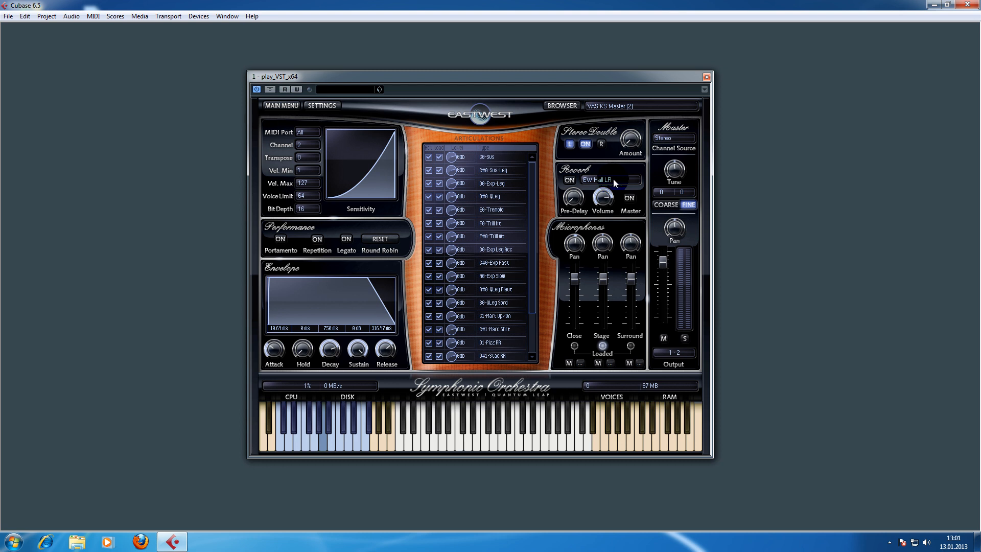
- Turn the reverb on and choose the Live Cathedral reverb for the KS Master instrument
click(569, 181)
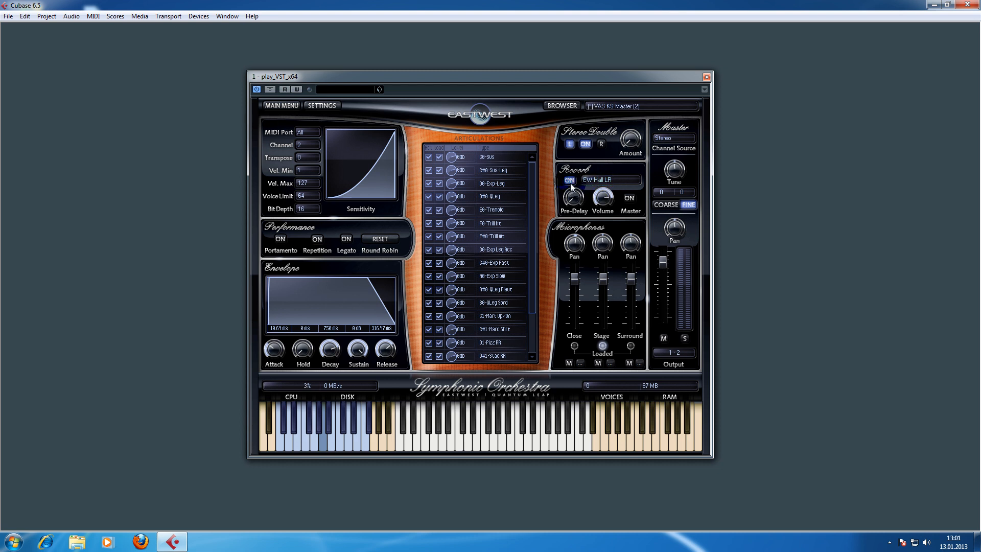
click(597, 179)
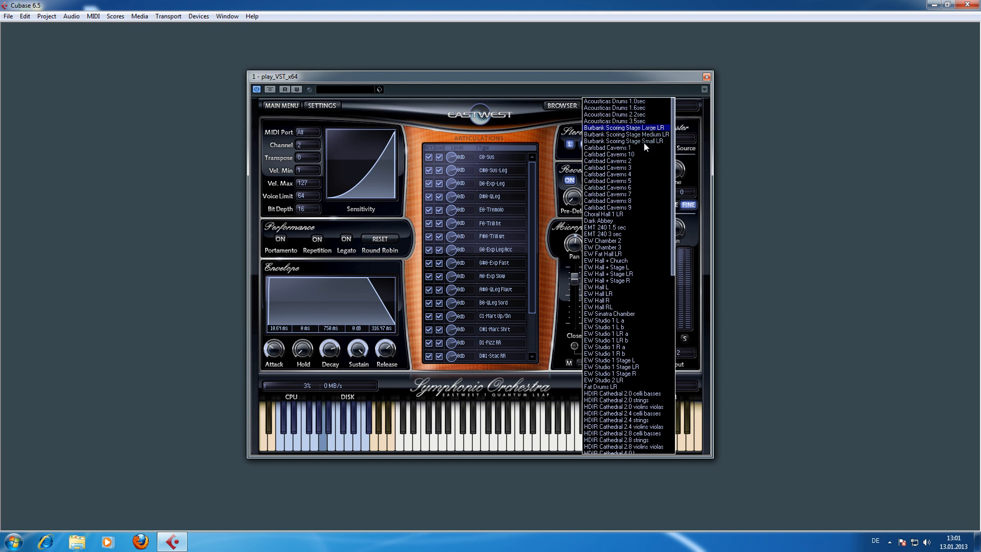
drag(673, 170, 672, 362)
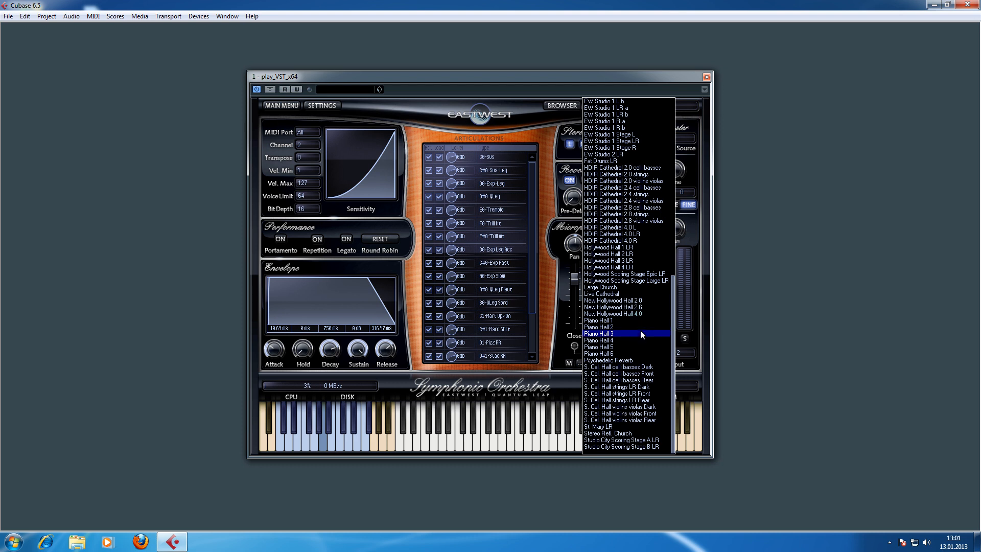
click(612, 295)
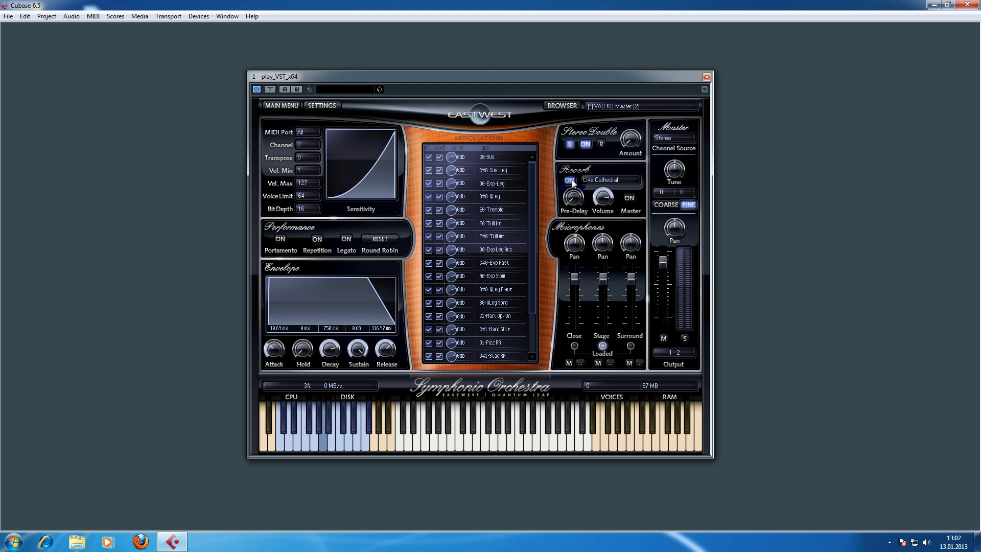
- Enable the reverb Master option so all instruments share this reverb, acknowledging the notice
click(627, 201)
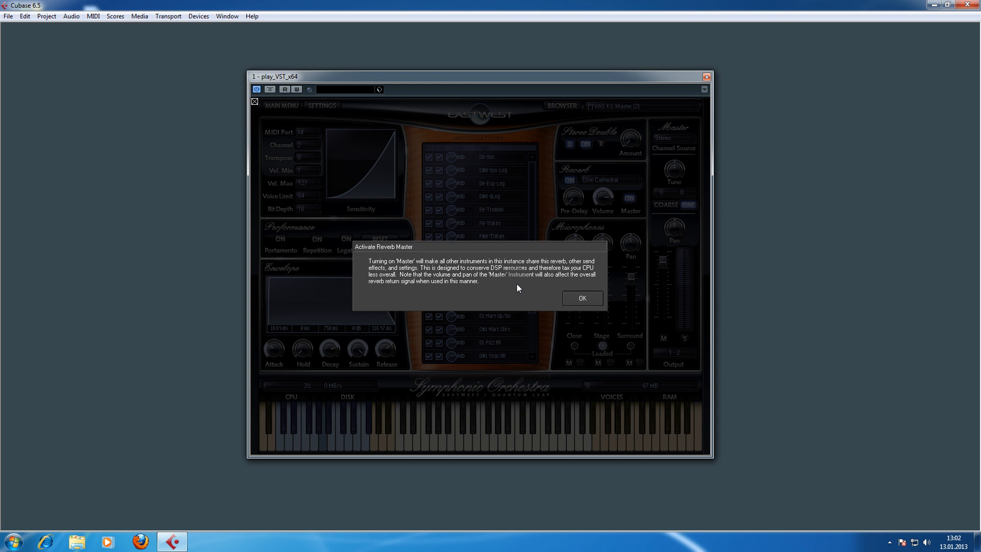
click(585, 298)
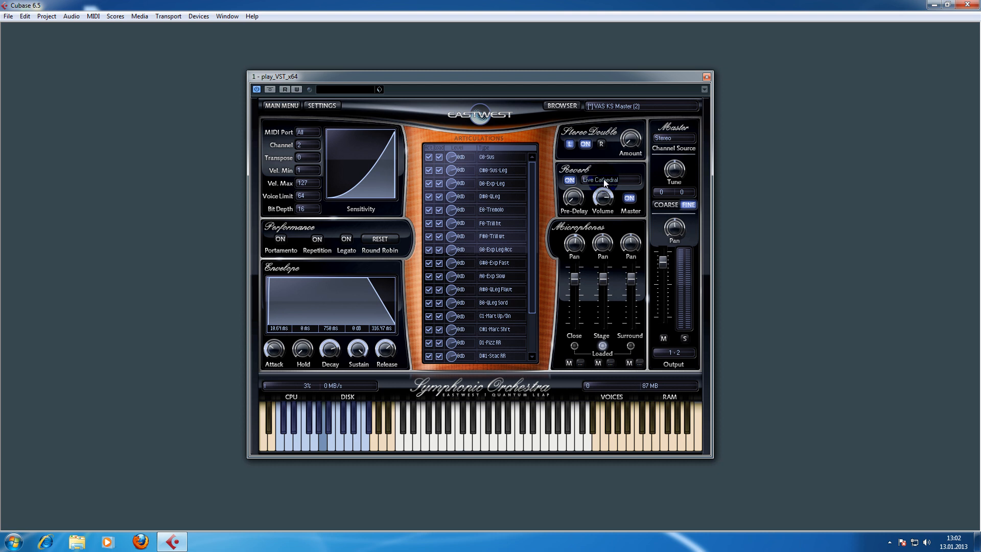
- Check the VAS Stac RRx4 (1) instrument's reverb settings and return to the VAS KS Master (2) instrument
click(608, 106)
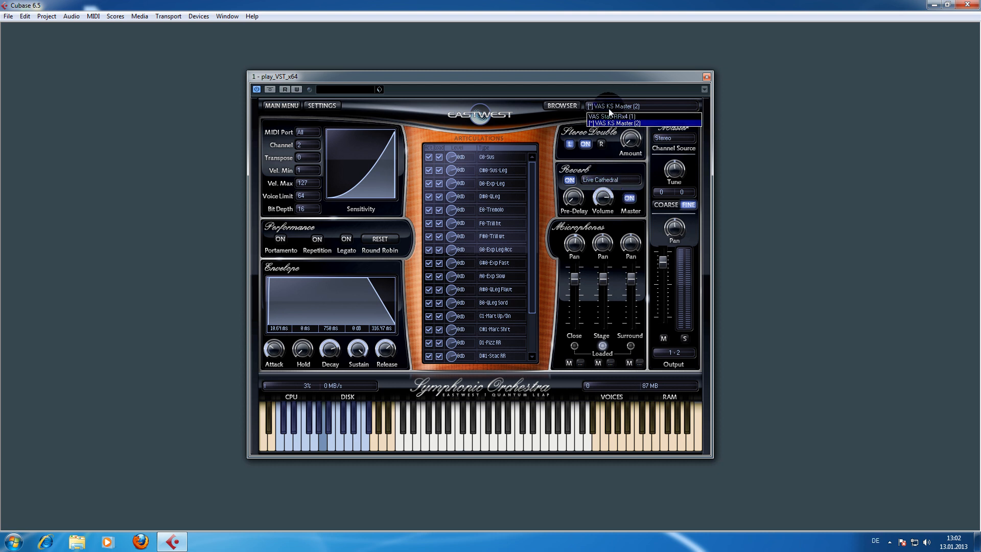
click(607, 115)
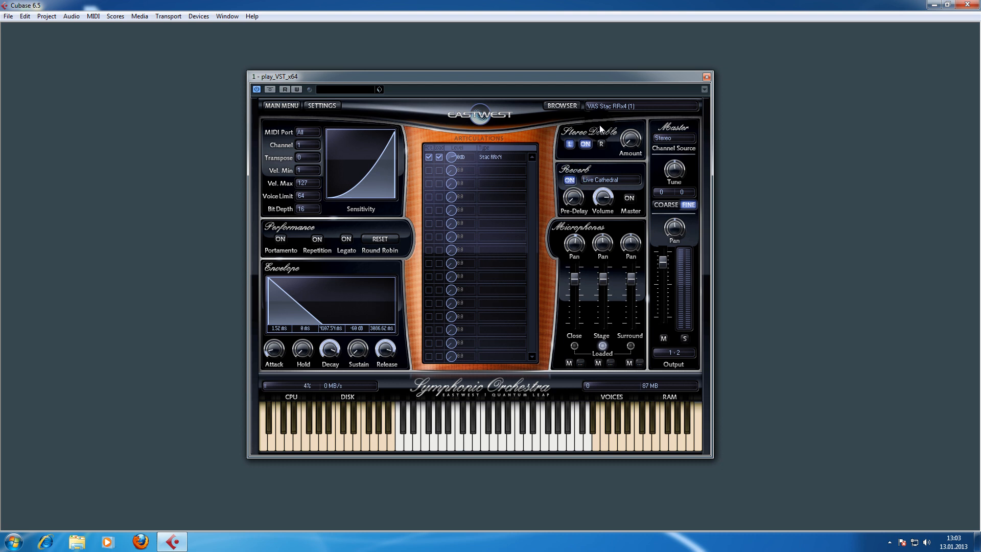
click(606, 106)
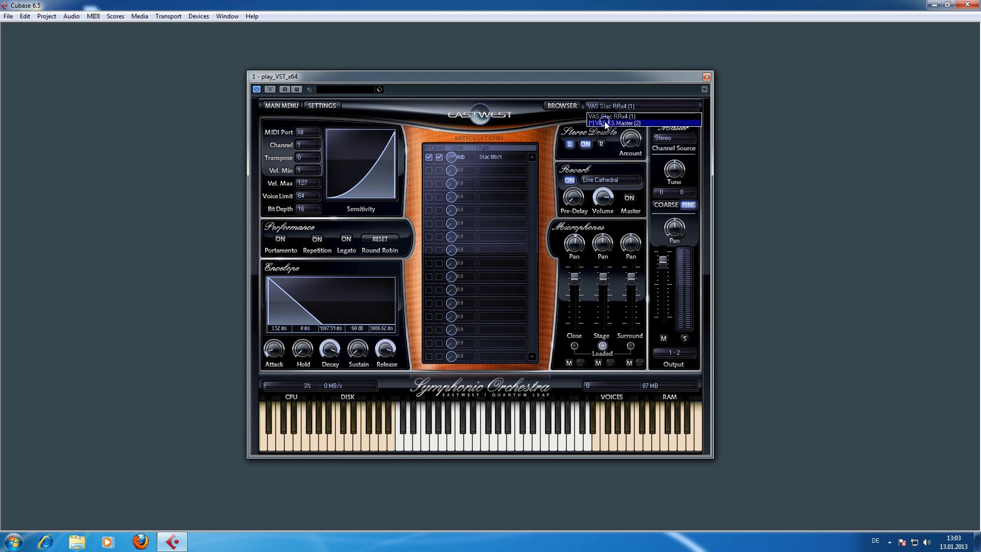
click(606, 123)
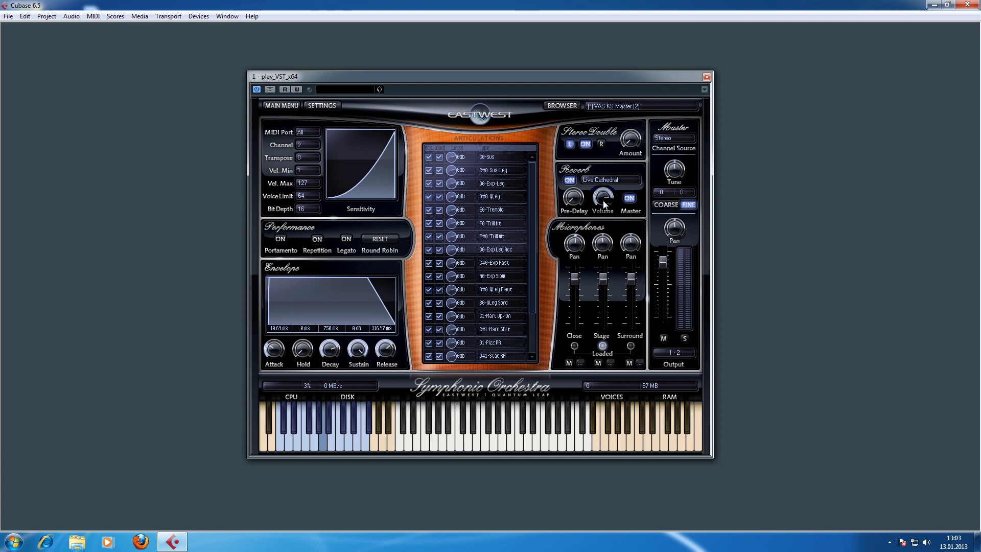
- Audition the KS Master articulations with the shared reverb by playing notes on the on-screen keyboard
click(504, 446)
click(456, 448)
click(474, 449)
click(349, 449)
click(529, 443)
click(529, 449)
click(484, 444)
click(470, 447)
click(431, 442)
click(443, 444)
click(458, 447)
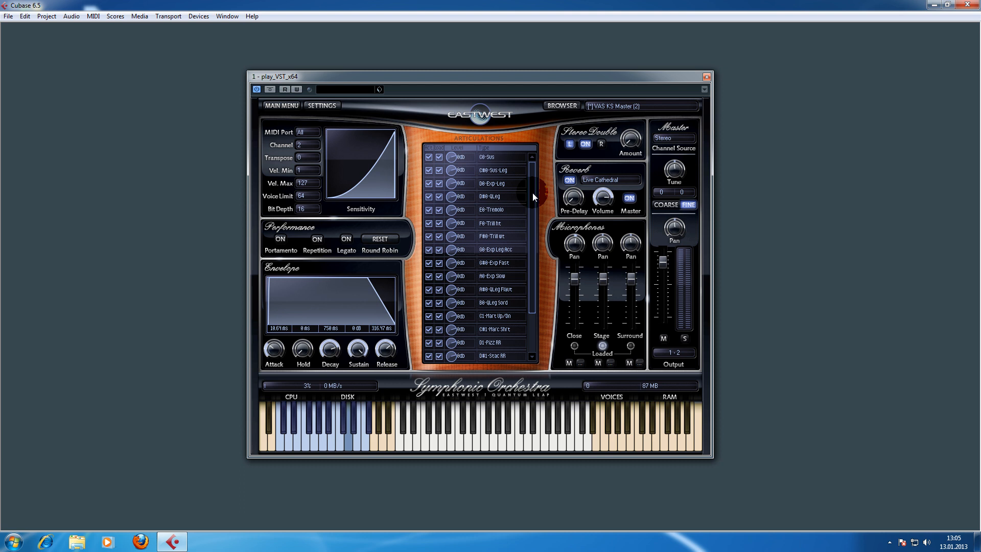
- Delete the VAS KS Master instrument from the browser's instrument list, discarding its unsaved changes
drag(532, 192, 532, 233)
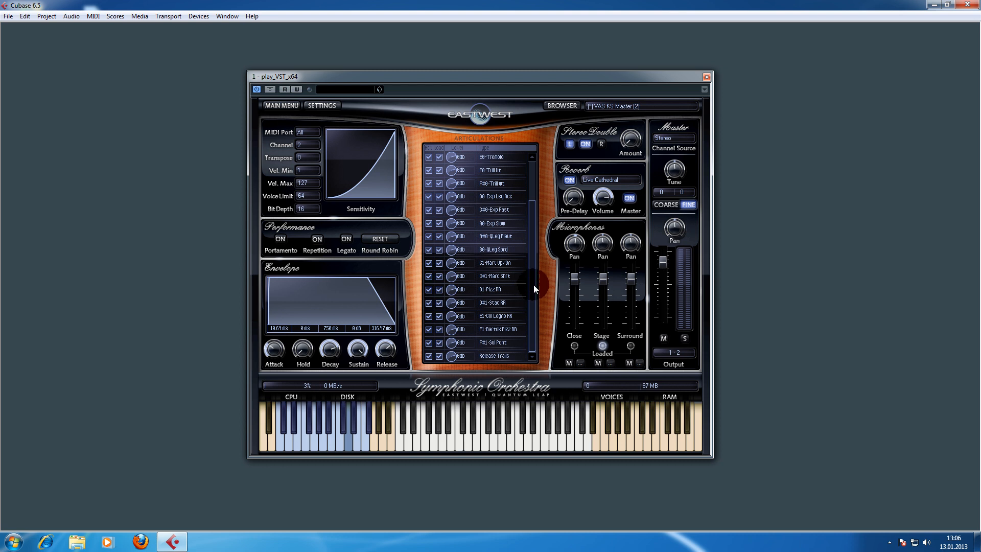
click(562, 106)
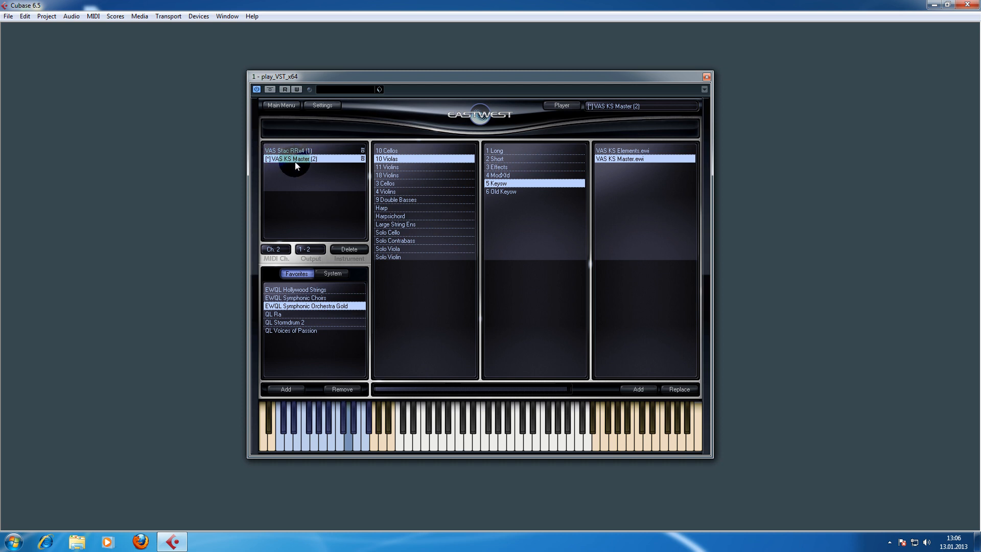
click(349, 250)
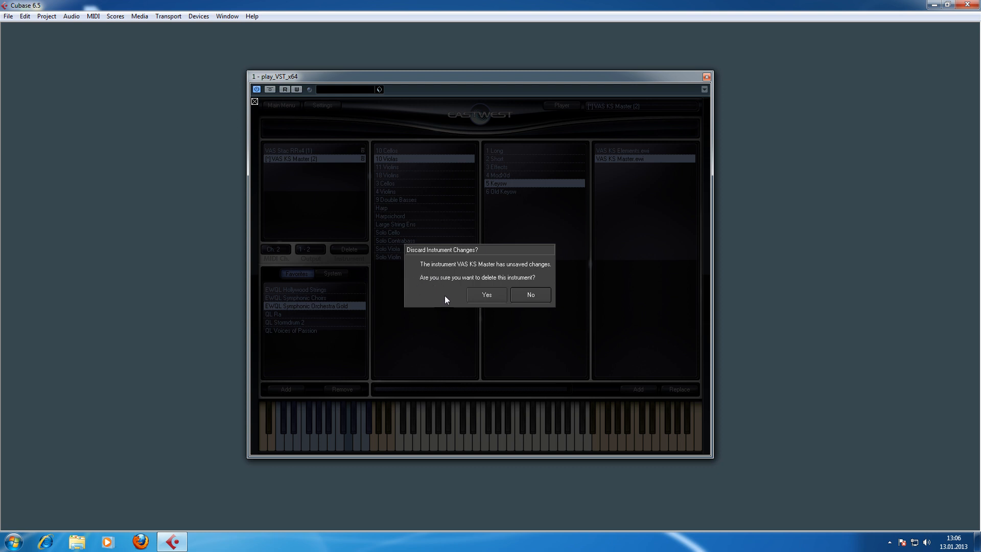
click(481, 299)
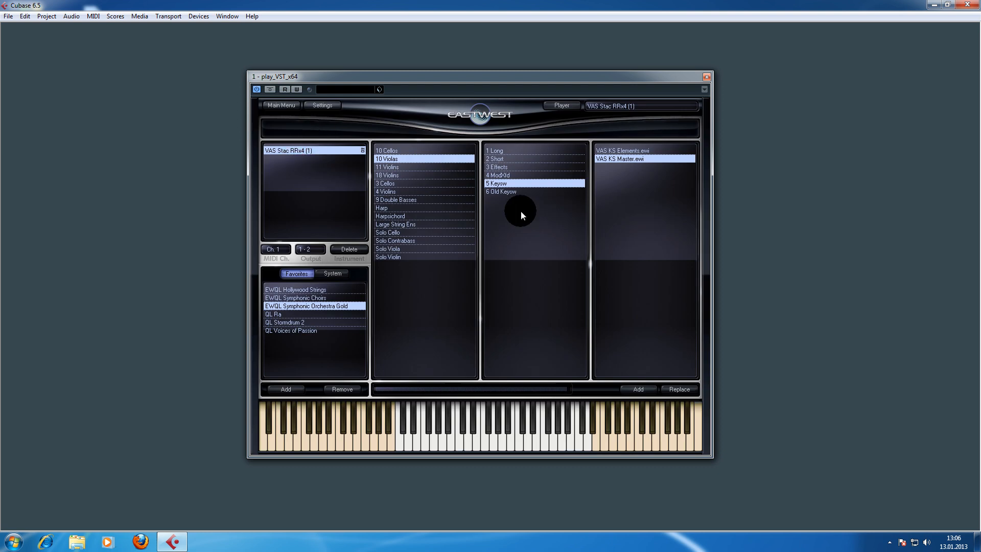
- Review the MIDI channel of the remaining VAS Stac RRx4 instrument and return to the player view
click(299, 154)
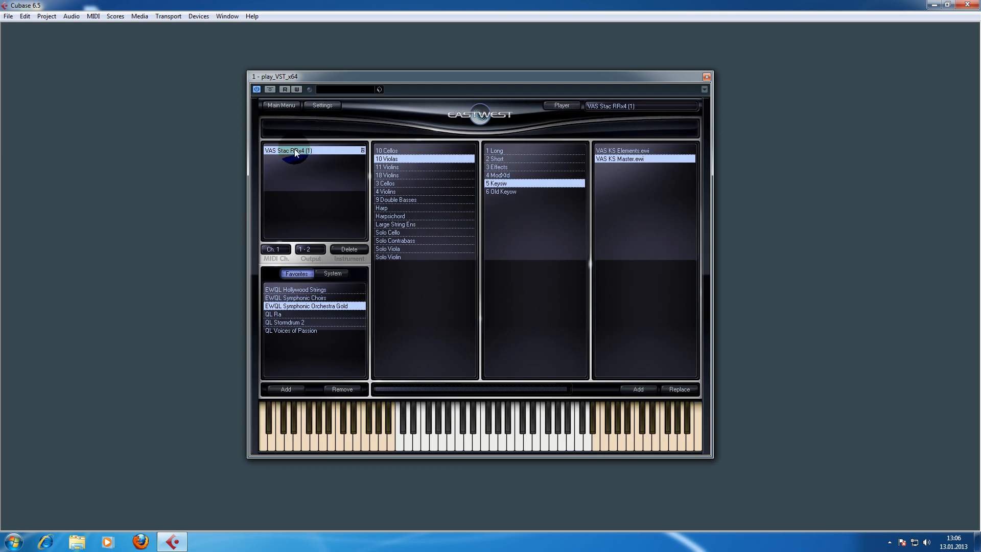
click(279, 251)
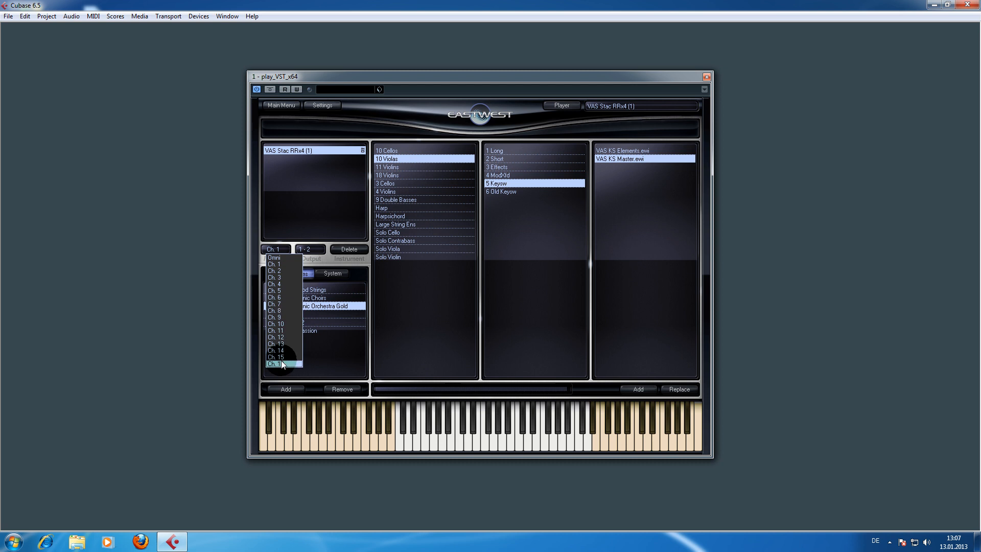
click(296, 215)
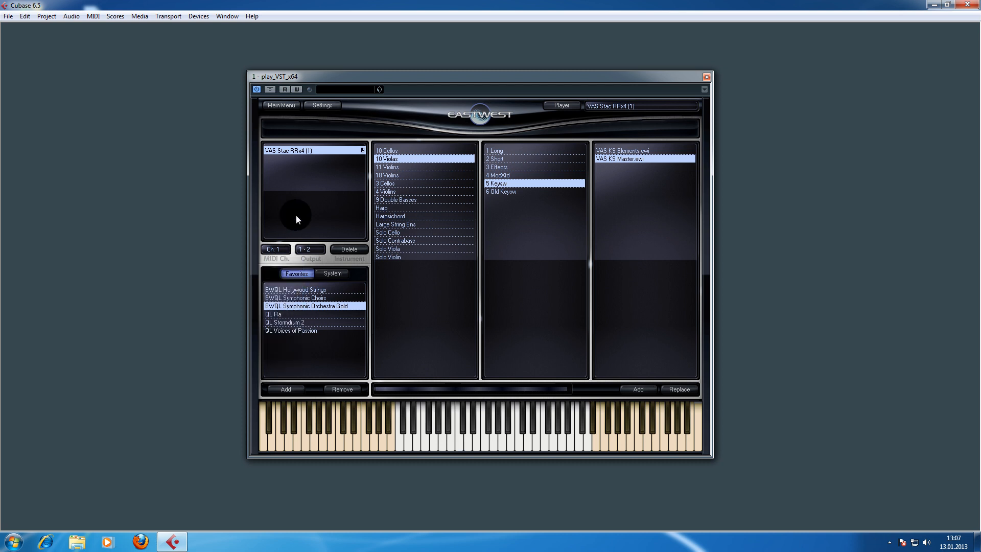
click(567, 106)
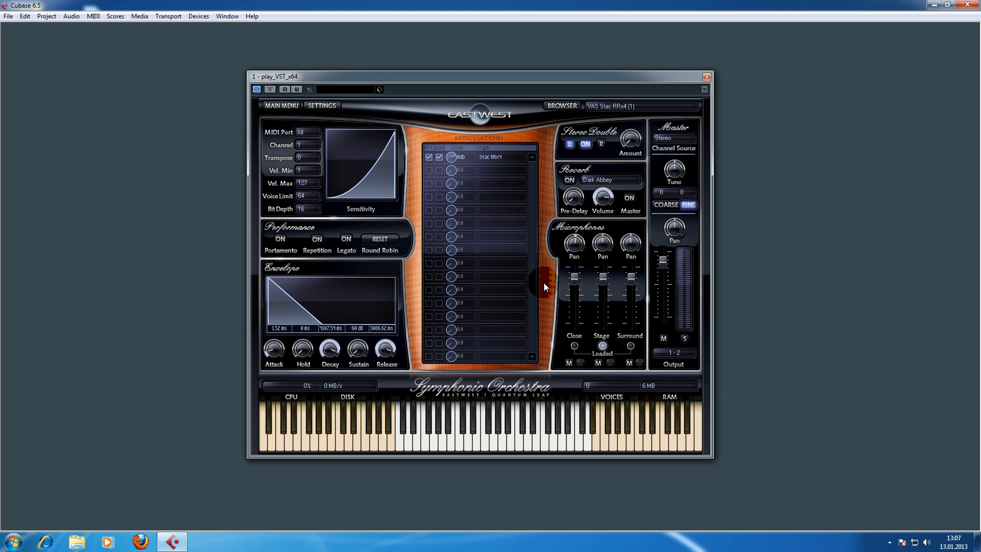
- Open the hidden icons area of the system tray
click(890, 542)
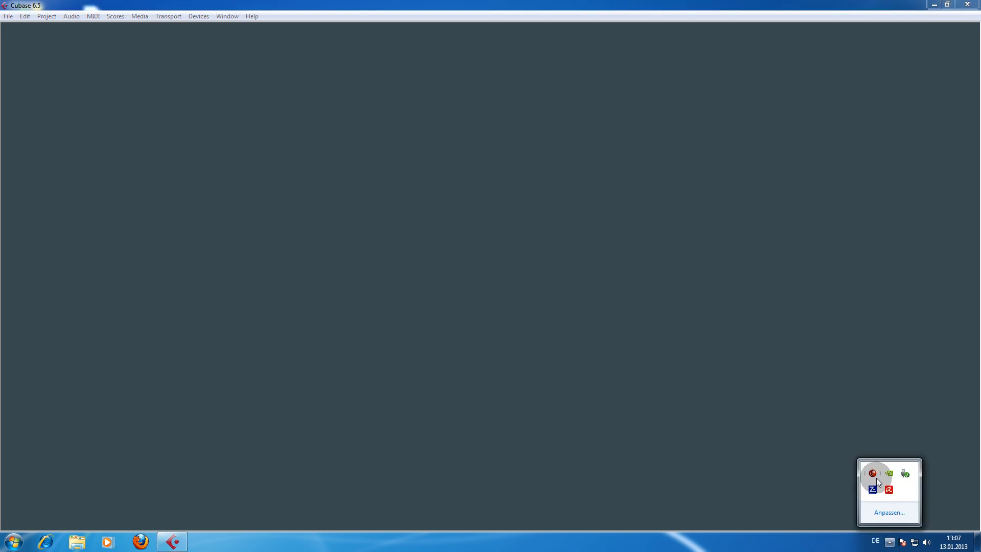